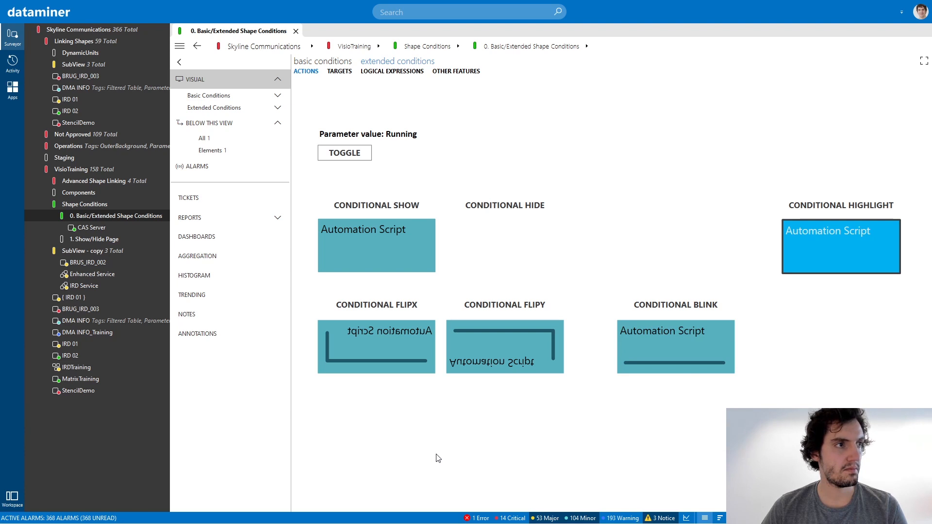
# Switch to the Visio drawing and draw a square about 33 mm wide below the Conditional Highlight shape.
pyautogui.hotkey('alt', 'Tab')
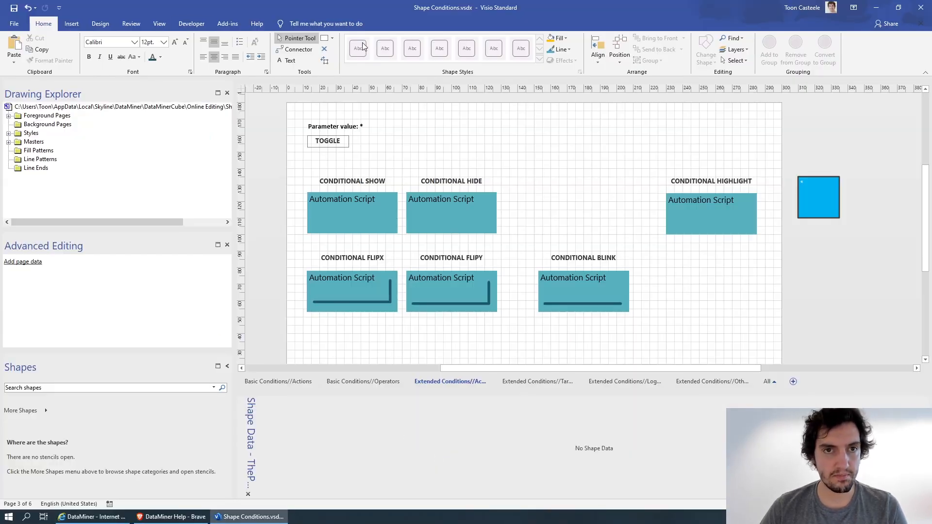
pyautogui.click(324, 38)
pyautogui.moveTo(694, 276)
pyautogui.mouseDown()
pyautogui.moveTo(752, 333)
pyautogui.moveTo(761, 323)
pyautogui.moveTo(753, 333)
pyautogui.moveTo(686, 291)
pyautogui.moveTo(697, 290)
pyautogui.mouseUp()
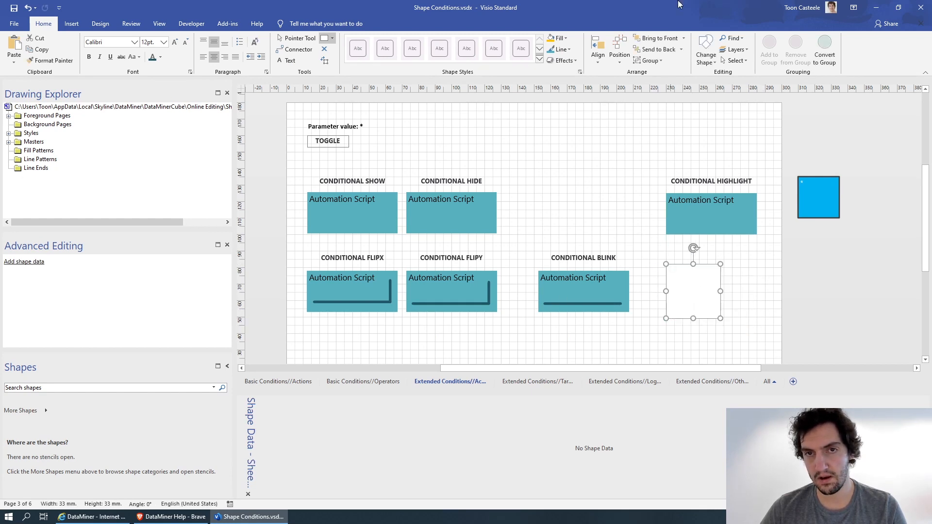
# Fill the new square with gold and remove its outline.
pyautogui.click(551, 38)
pyautogui.click(561, 49)
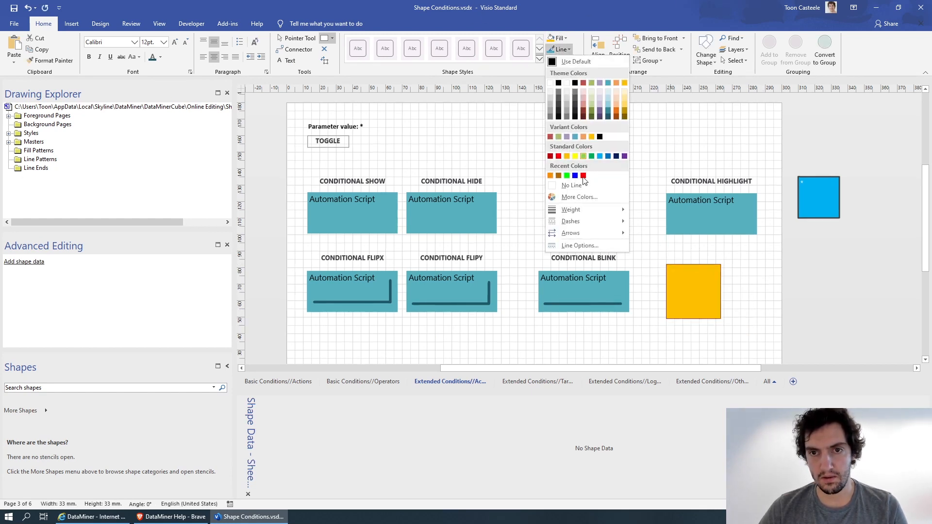
pyautogui.click(570, 185)
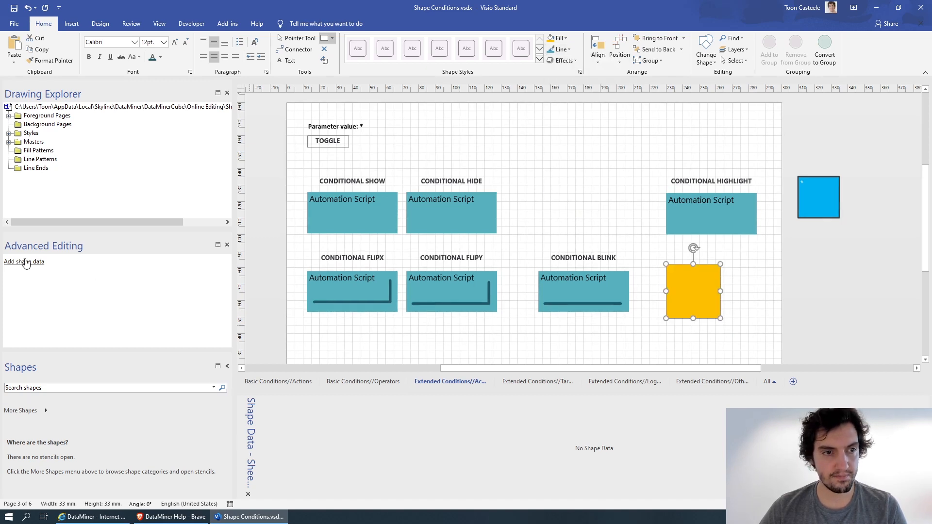
# Add a shape data field labelled View with the value [this view] to the gold square.
pyautogui.rightClick(309, 424)
pyautogui.click(363, 462)
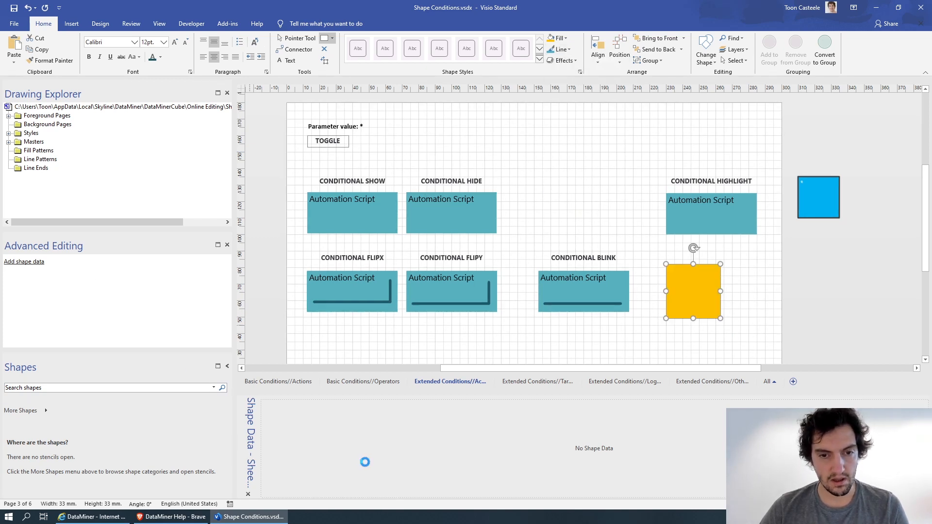
pyautogui.write('View')
pyautogui.press('Tab')
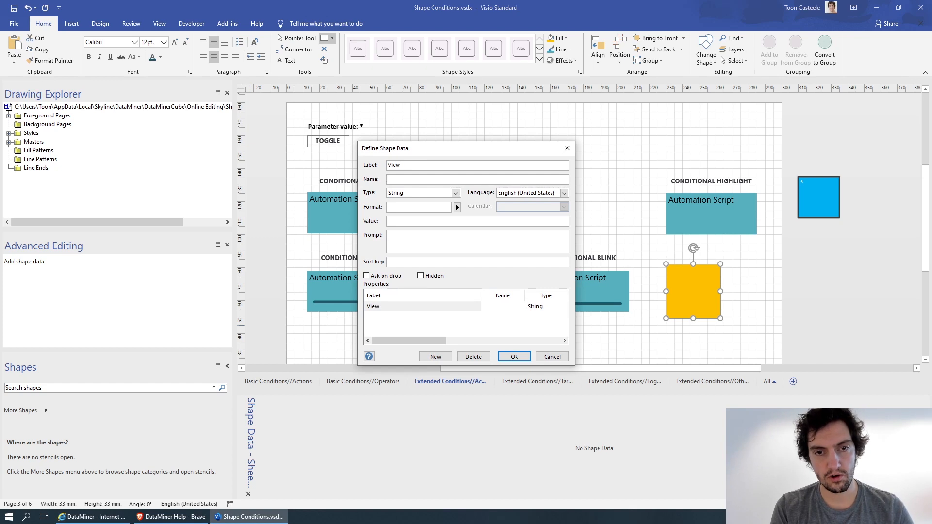
pyautogui.press('Tab')
pyautogui.press('Tab')
pyautogui.press('Tab')
pyautogui.press('Tab')
pyautogui.press('Tab')
pyautogui.write('[')
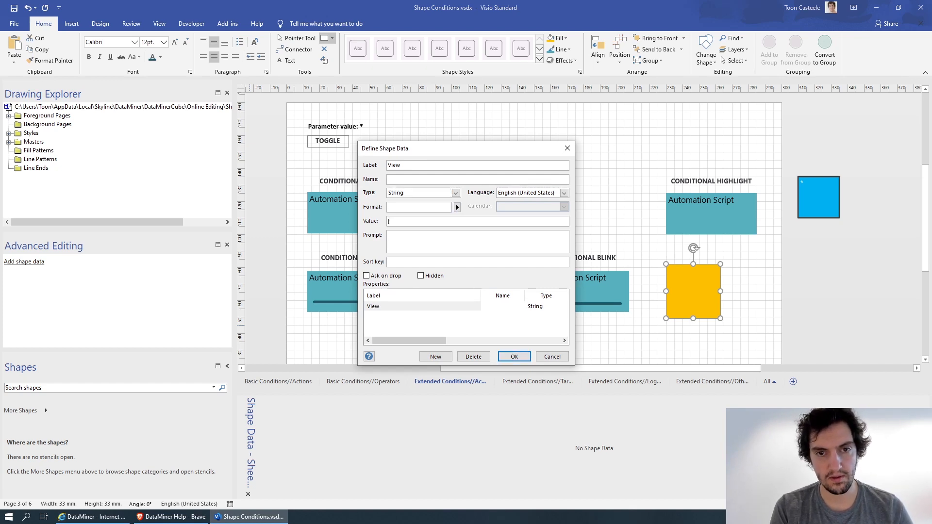
pyautogui.write('this view ')
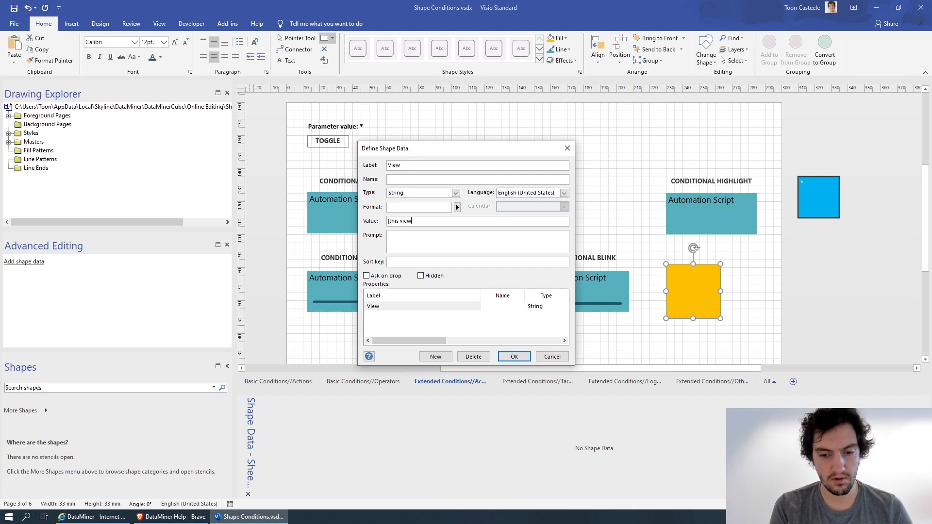
pyautogui.write(']')
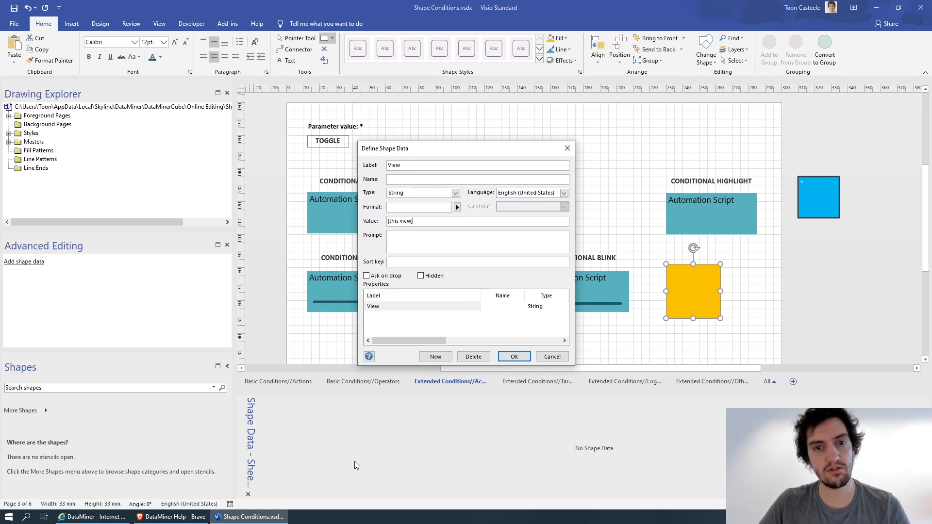
pyautogui.click(508, 356)
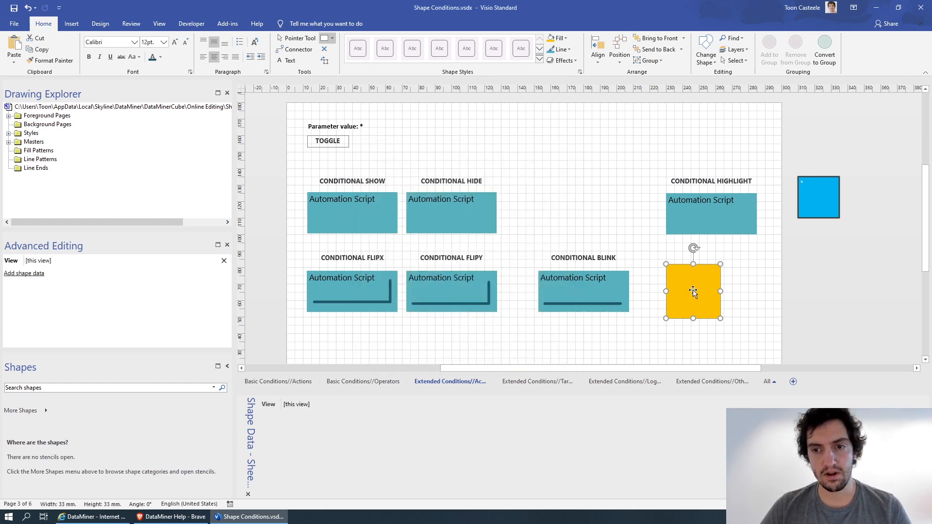
# Define a second shape data field labelled Show for the gold square.
pyautogui.rightClick(334, 435)
pyautogui.click(382, 403)
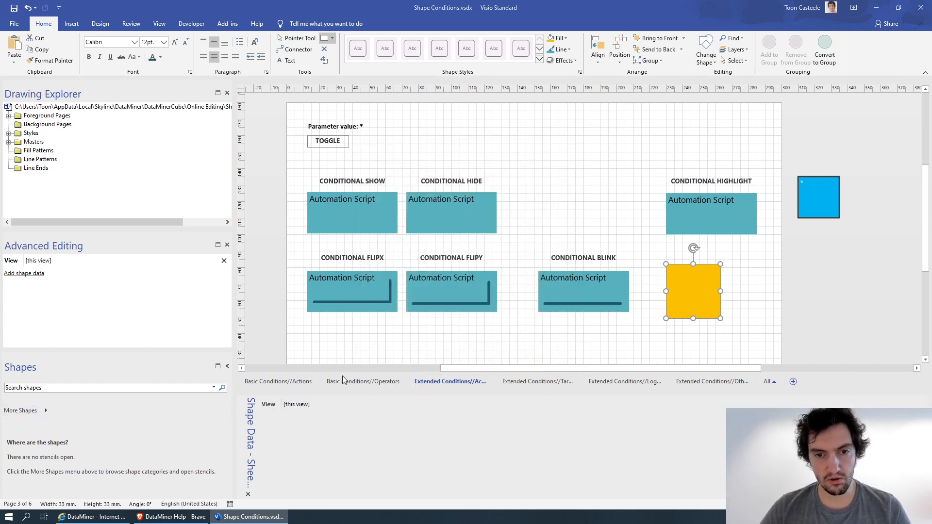
pyautogui.click(436, 356)
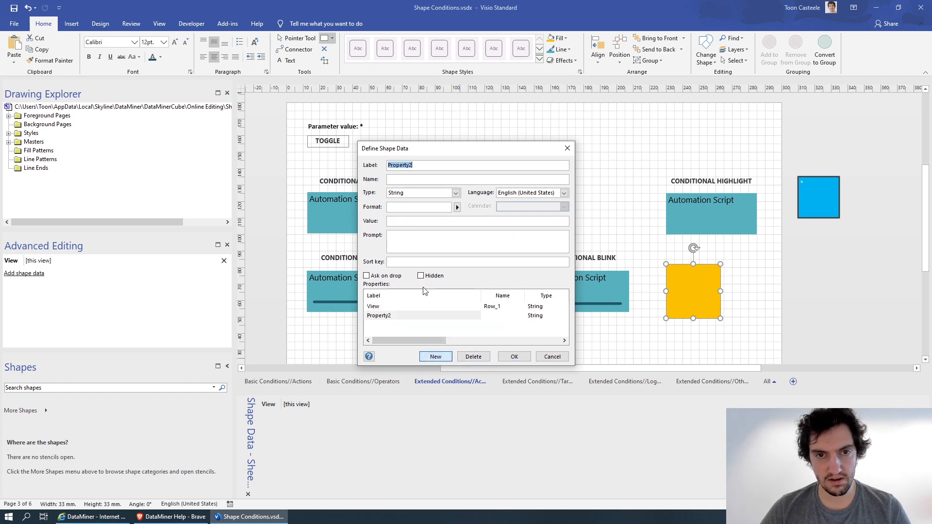
pyautogui.write('S')
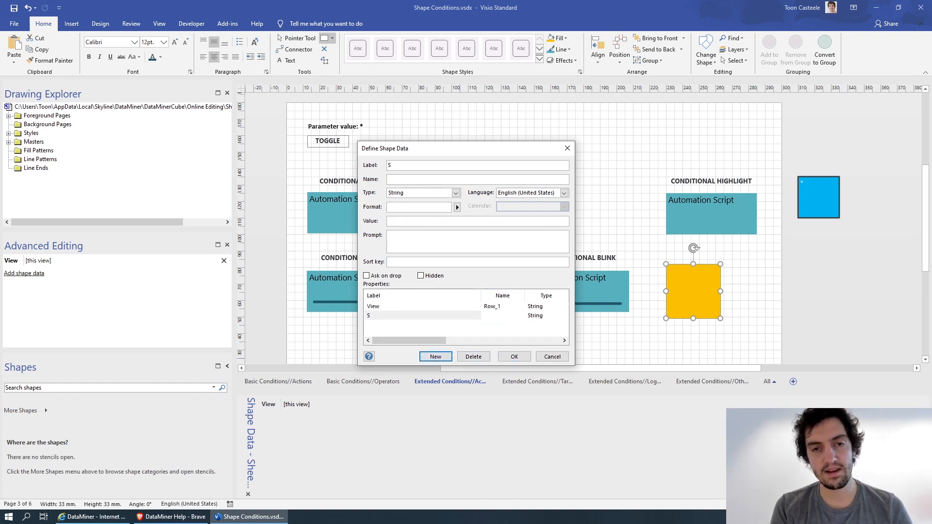
pyautogui.write('how')
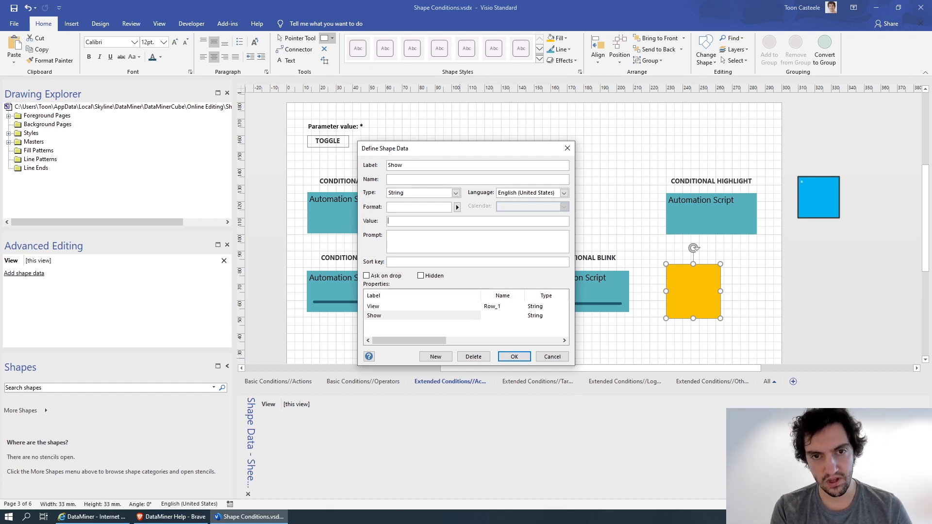
# Try the logical expression (<A>or<B>) and <C> as the Show value, and erase it again.
pyautogui.write('<')
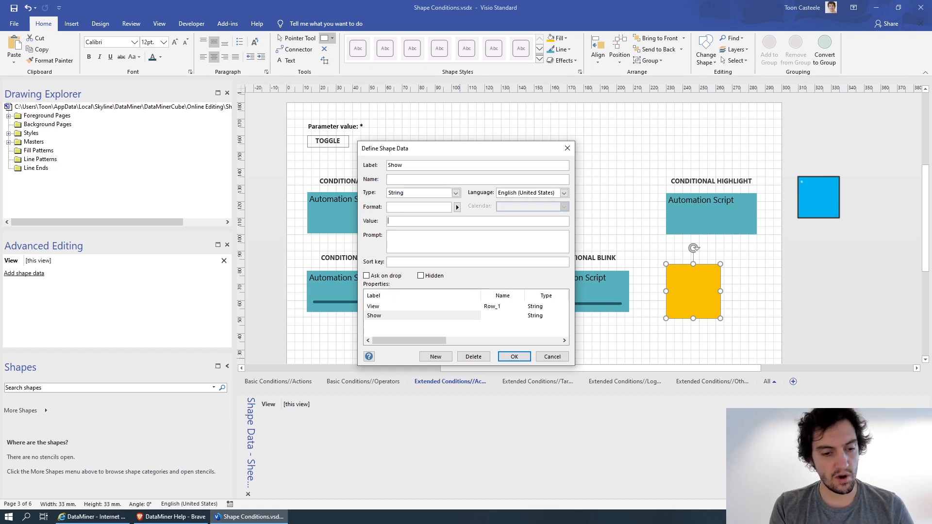
pyautogui.write('<')
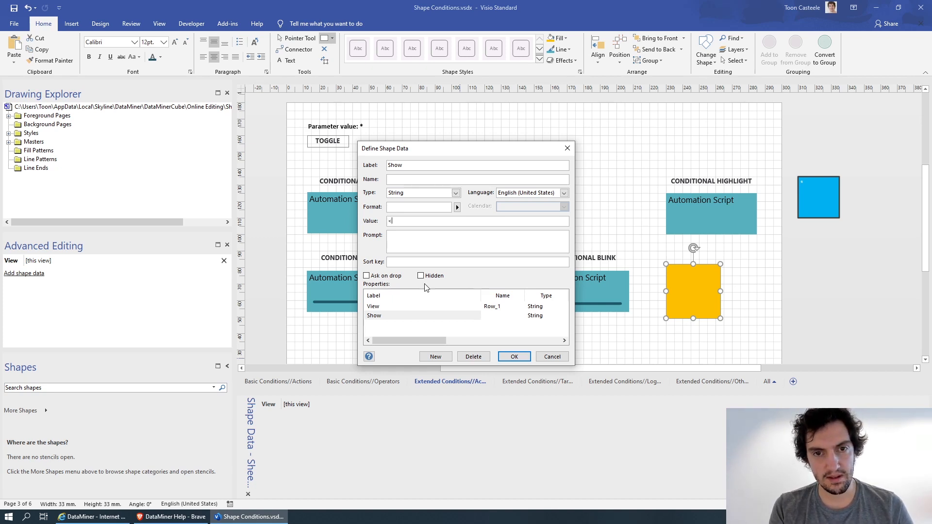
pyautogui.write('>')
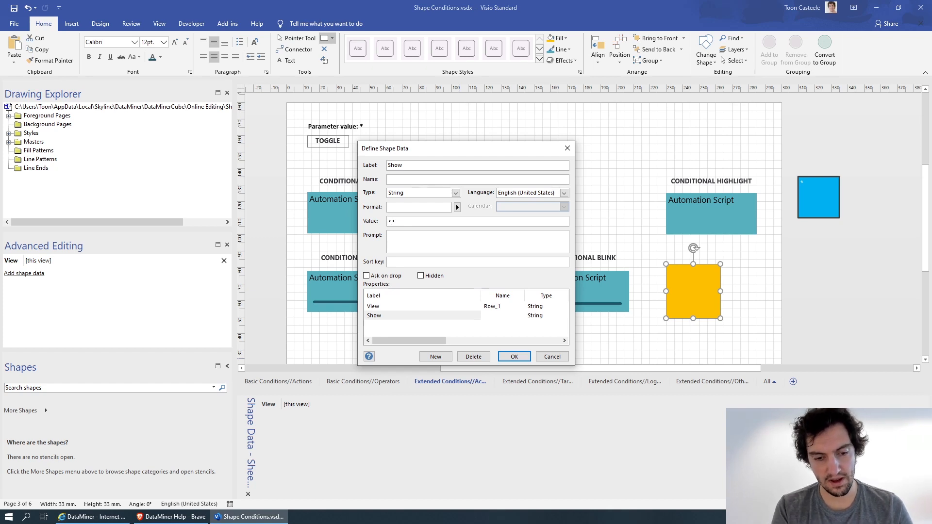
pyautogui.write('All')
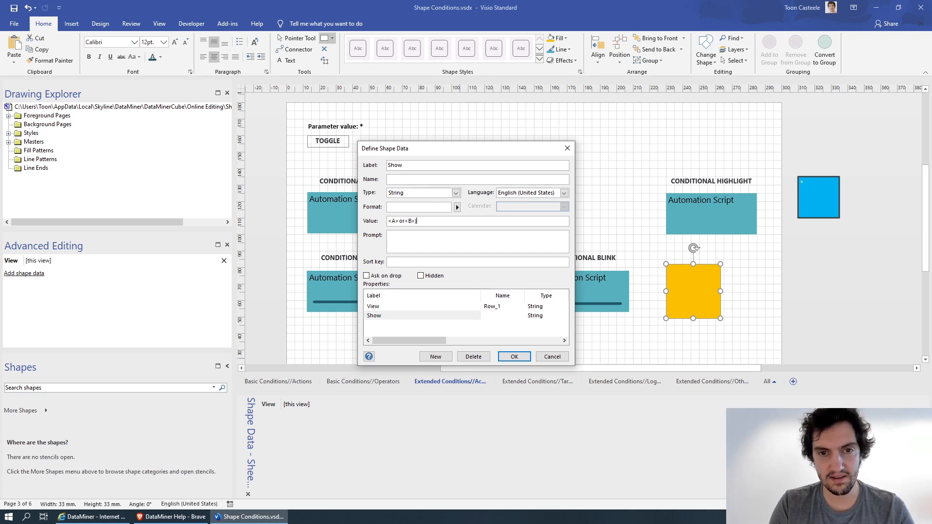
pyautogui.write('(')
pyautogui.press('End')
pyautogui.write('and ')
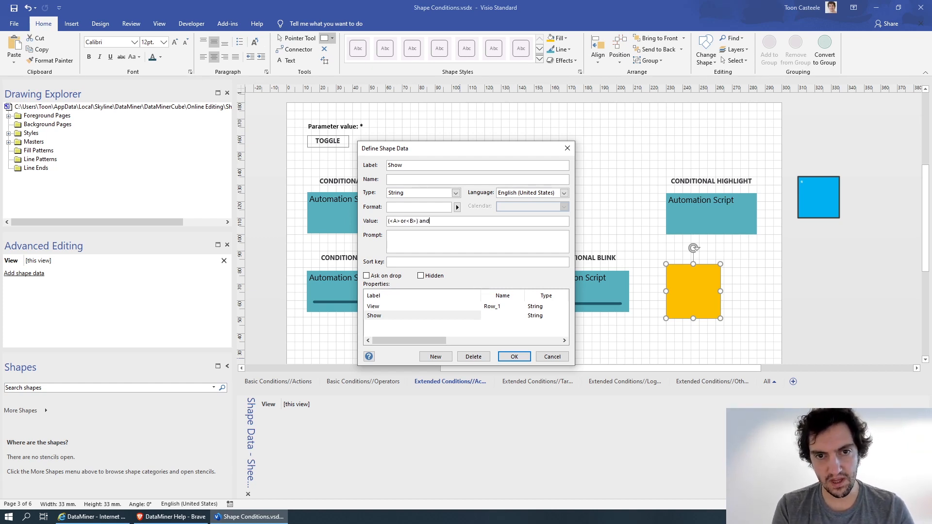
pyautogui.write('<C>')
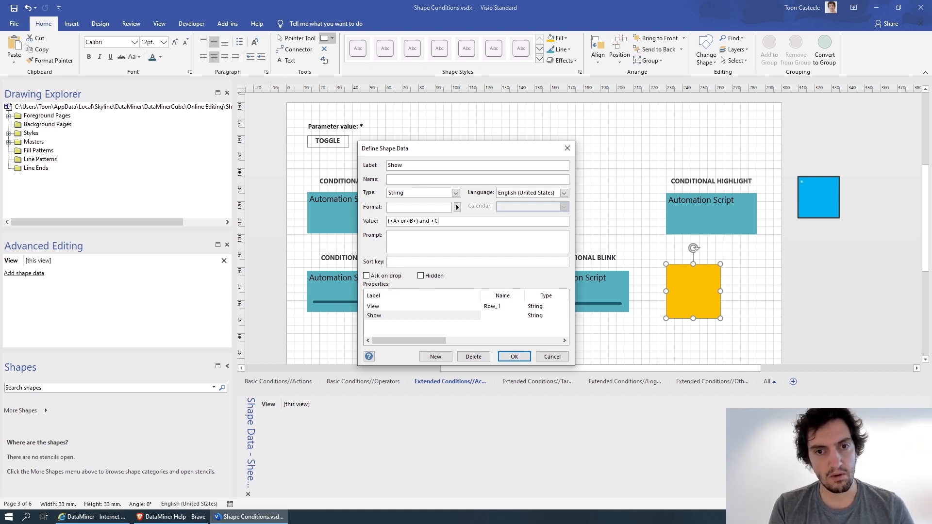
pyautogui.press('BackSpace')
pyautogui.press('BackSpace')
pyautogui.press('BackSpace')
pyautogui.press('BackSpace')
pyautogui.press('BackSpace')
pyautogui.press('BackSpace')
pyautogui.press('BackSpace')
pyautogui.press('BackSpace')
pyautogui.press('BackSpace')
pyautogui.press('BackSpace')
pyautogui.press('BackSpace')
pyautogui.press('BackSpace')
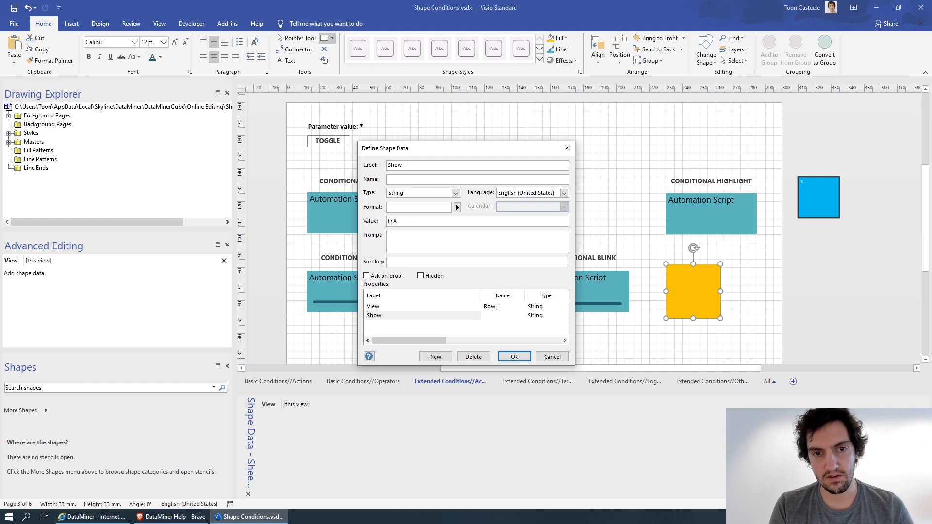
pyautogui.press('Delete')
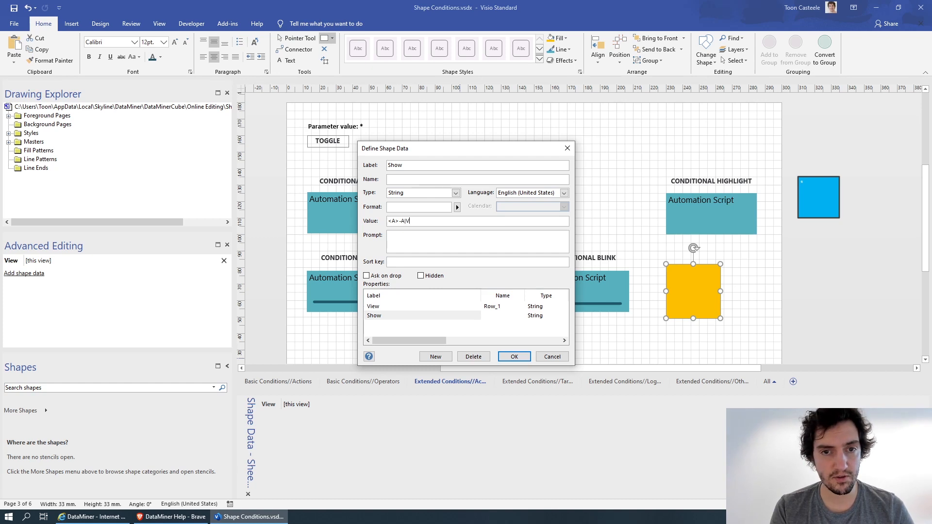
# Set the Show value to <A>-A|View:[this view]| so the condition targets the current view.
pyautogui.write('iew:')
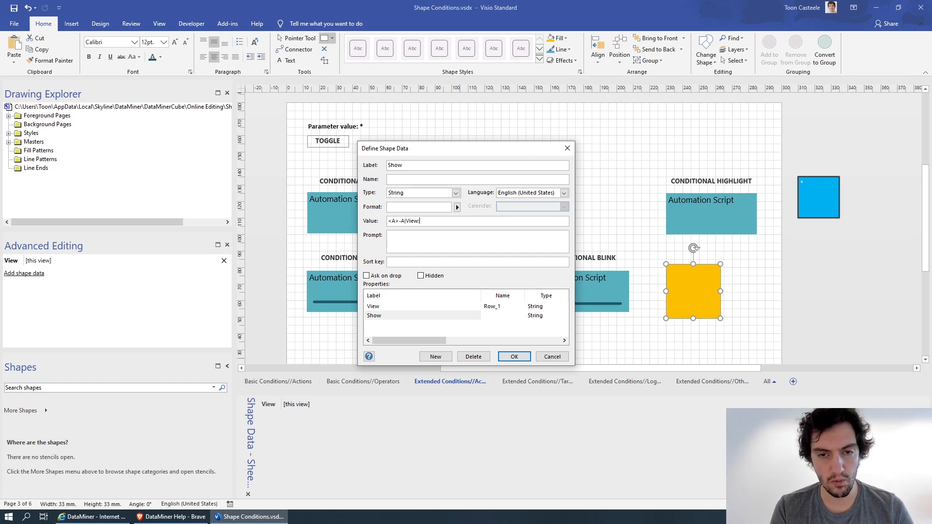
pyautogui.write('[this ')
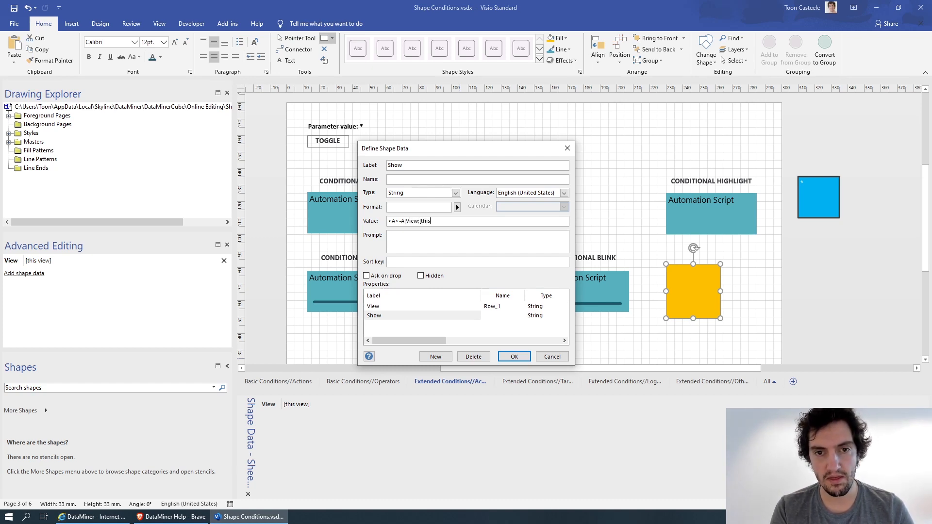
pyautogui.write('view')
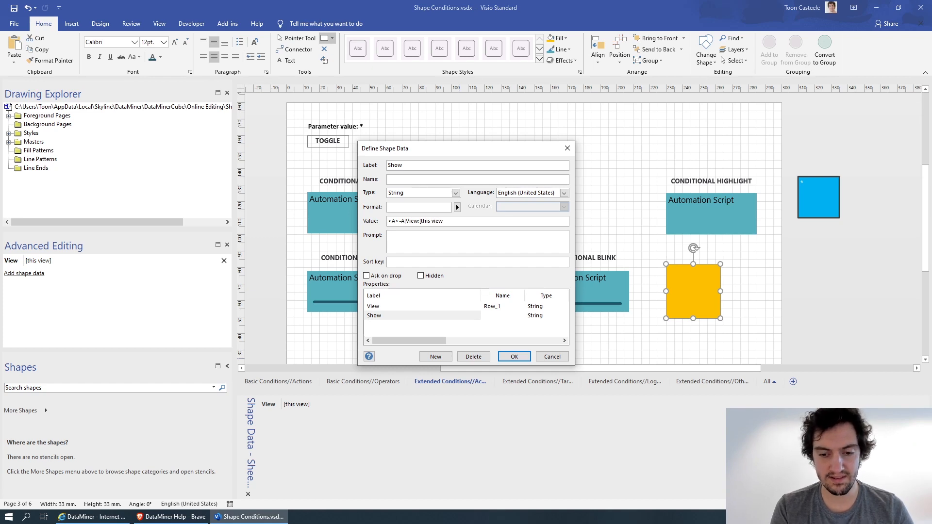
pyautogui.write(']|')
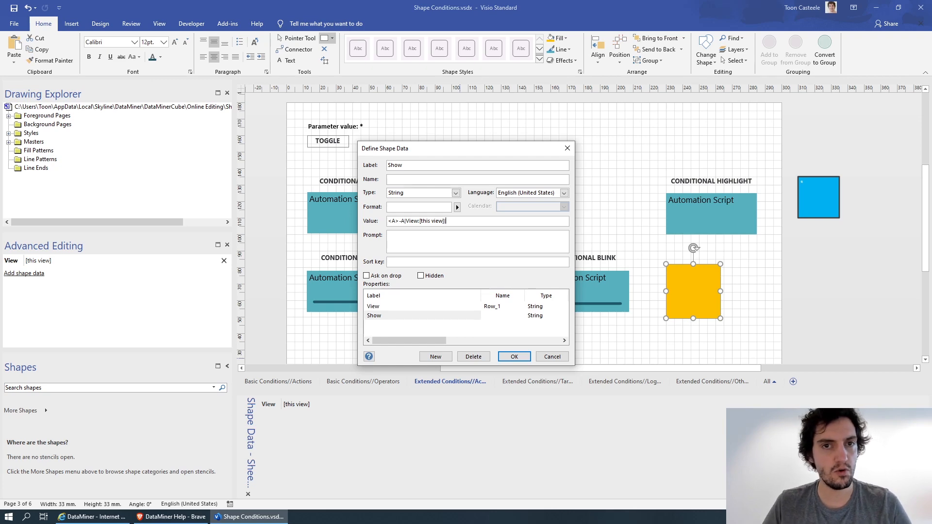
# Switch to the DataMiner Help in Brave and look up the What options, including ALARMLEVEL, in the condition components table.
pyautogui.click(172, 516)
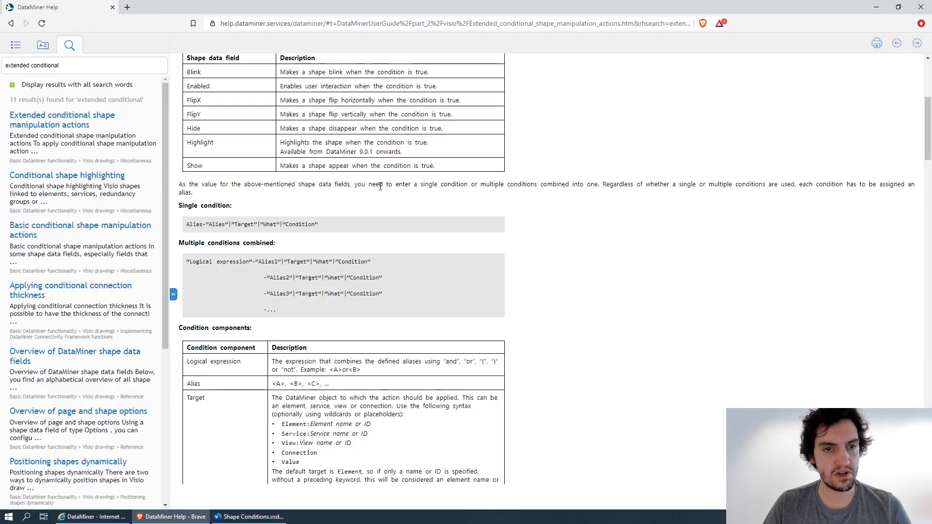
pyautogui.scroll(-5, 292, 243)
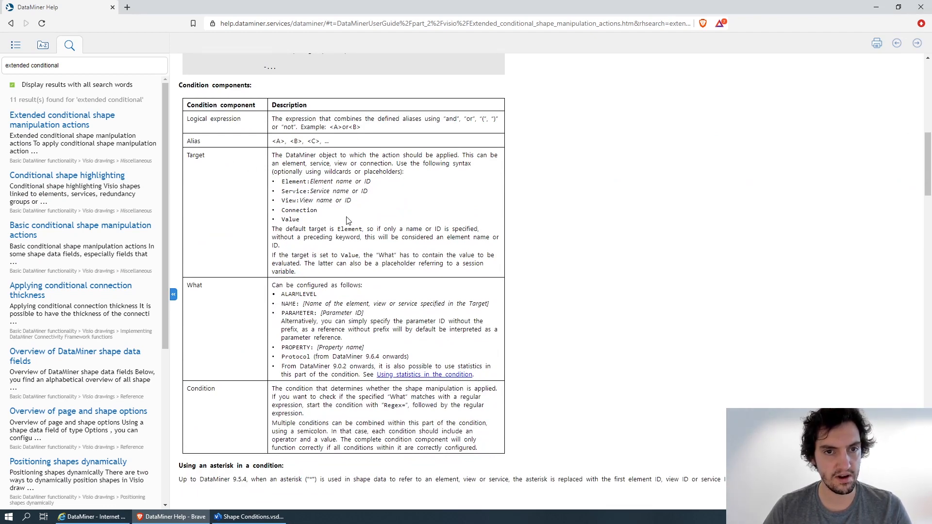
pyautogui.doubleClick(191, 285)
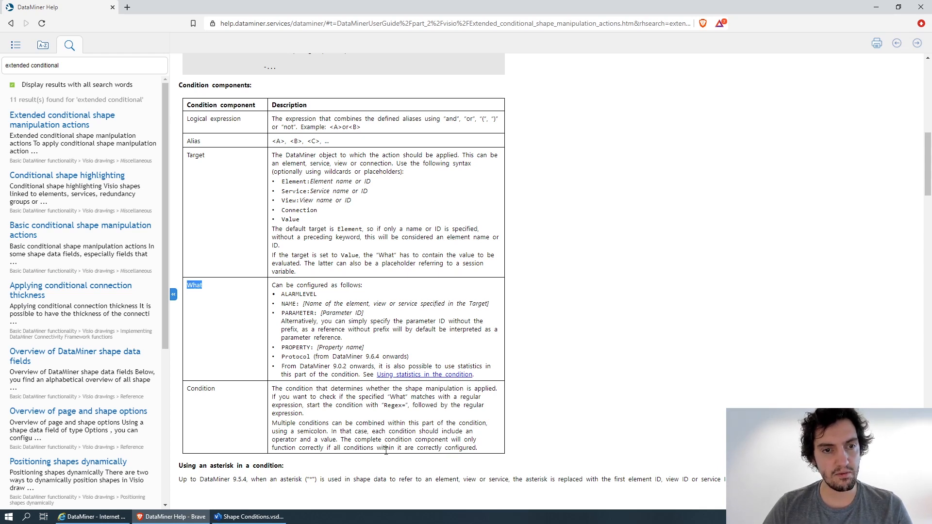
pyautogui.doubleClick(291, 294)
pyautogui.click(324, 298)
# Return to Visio and complete the Show value as <A>-A|View:[this view]|AlarmLevel|=Normal, applying the shape data to the gold square.
pyautogui.hotkey('alt', 'Tab')
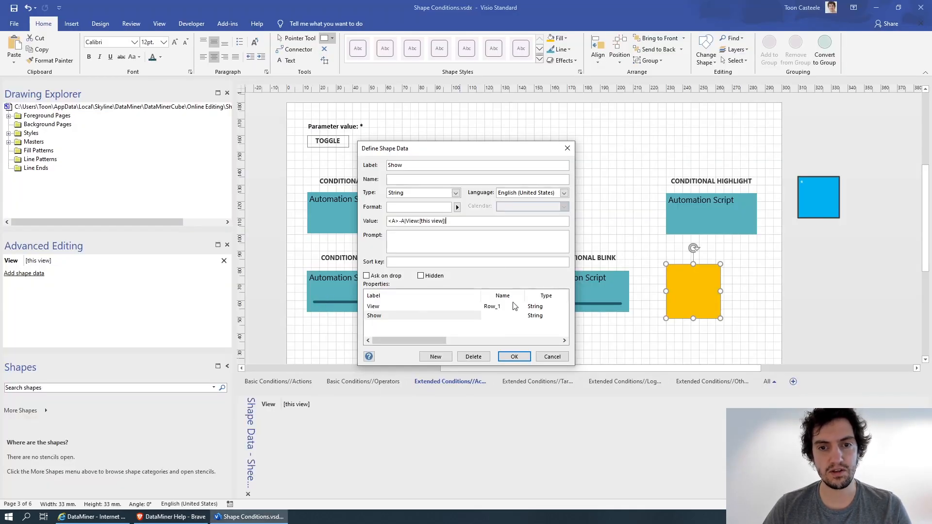
pyautogui.write('ma')
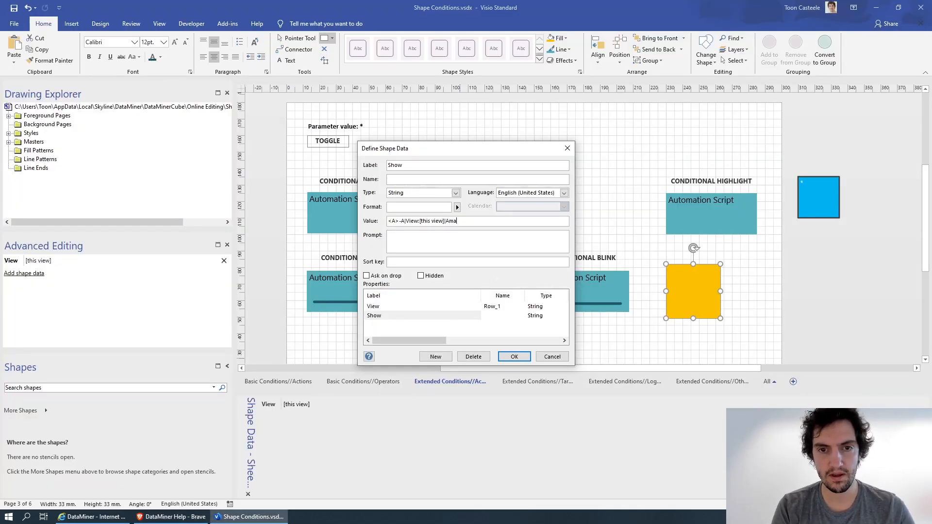
pyautogui.press('BackSpace')
pyautogui.press('BackSpace')
pyautogui.write('larmLevel|')
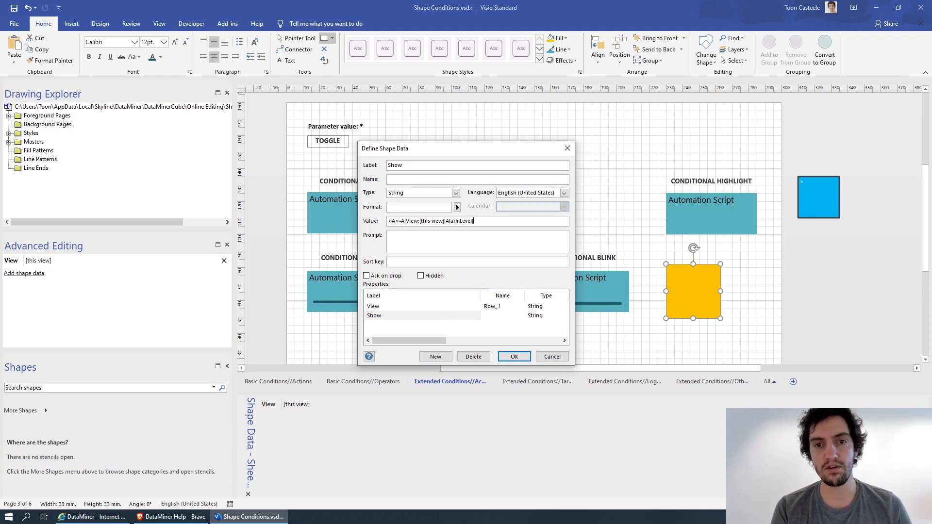
pyautogui.write('=Normal')
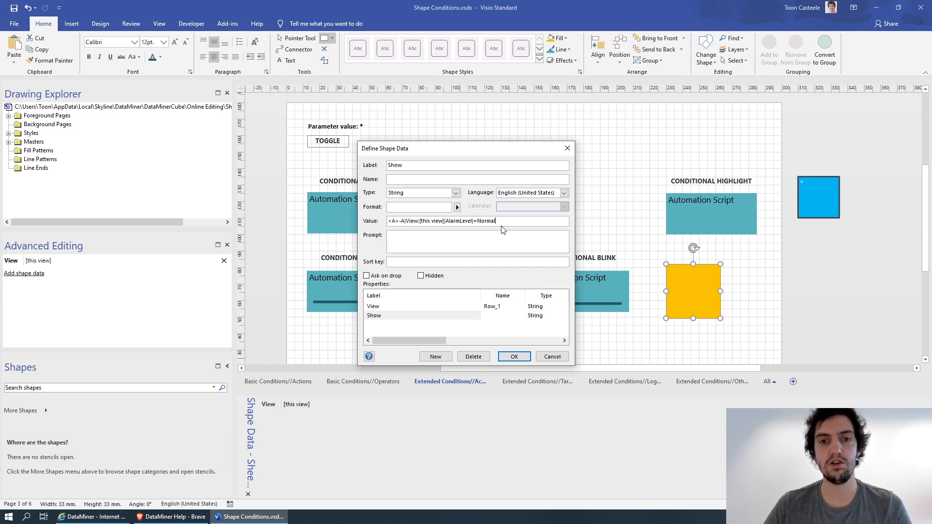
pyautogui.click(512, 358)
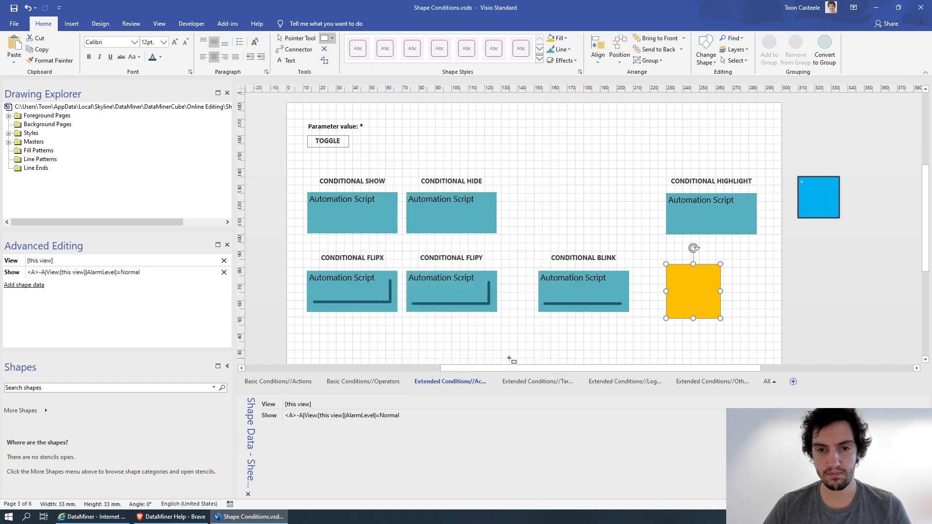
# Switch to DataMiner Cube and check the new square on the extended conditions Actions page.
pyautogui.click(268, 263)
pyautogui.click(107, 517)
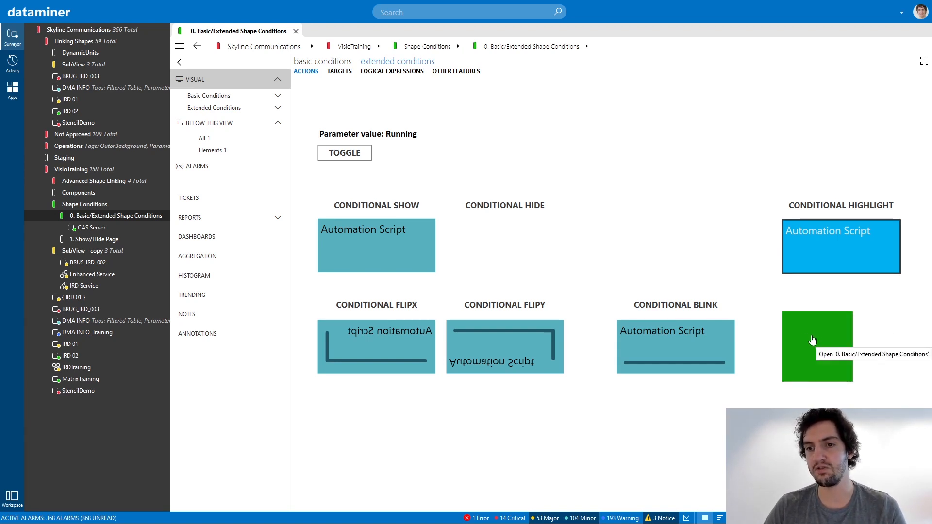
# Toggle the parameter value to test the square's condition, and return to Visio with the Pointer Tool active.
pyautogui.click(341, 155)
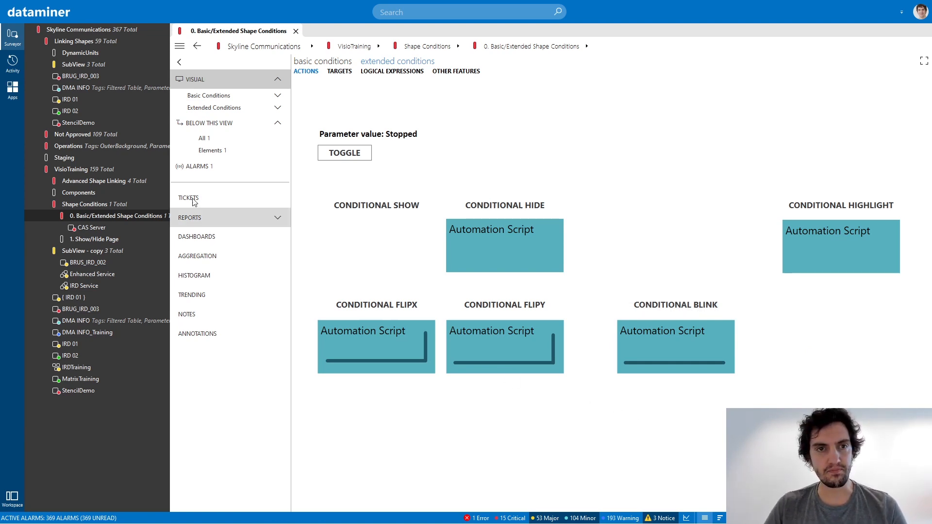
pyautogui.hotkey('alt', 'Tab')
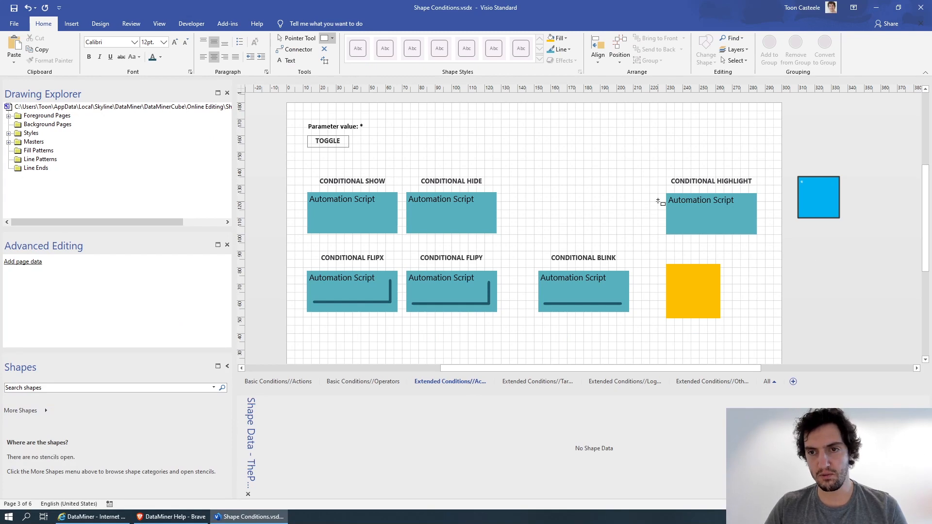
pyautogui.click(302, 39)
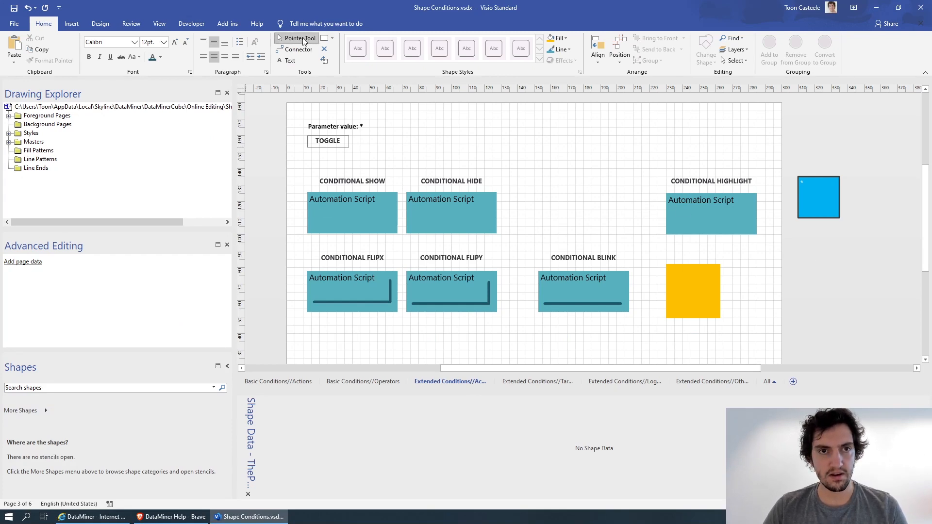
# Look through the shape data of the six Automation Script example shapes on the Extended Conditions Actions page.
pyautogui.click(368, 215)
pyautogui.click(431, 224)
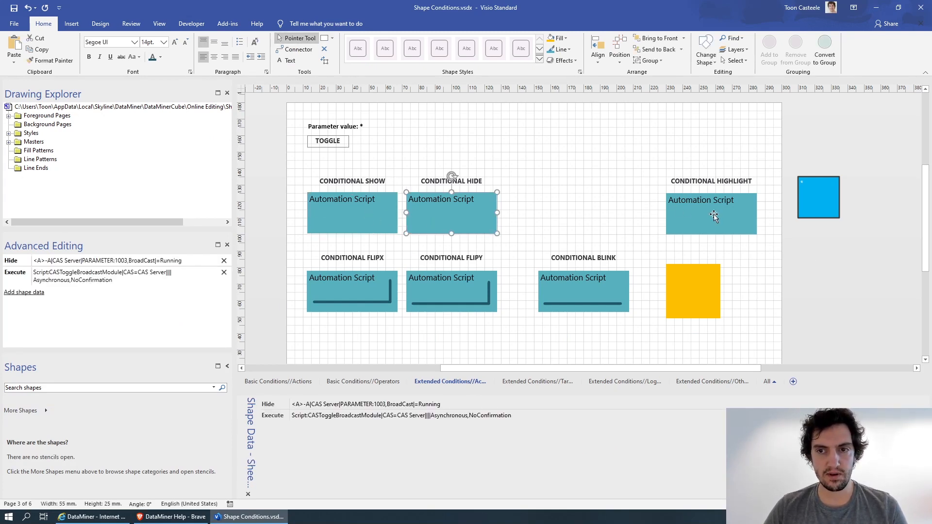
pyautogui.click(714, 217)
pyautogui.click(607, 287)
pyautogui.click(427, 286)
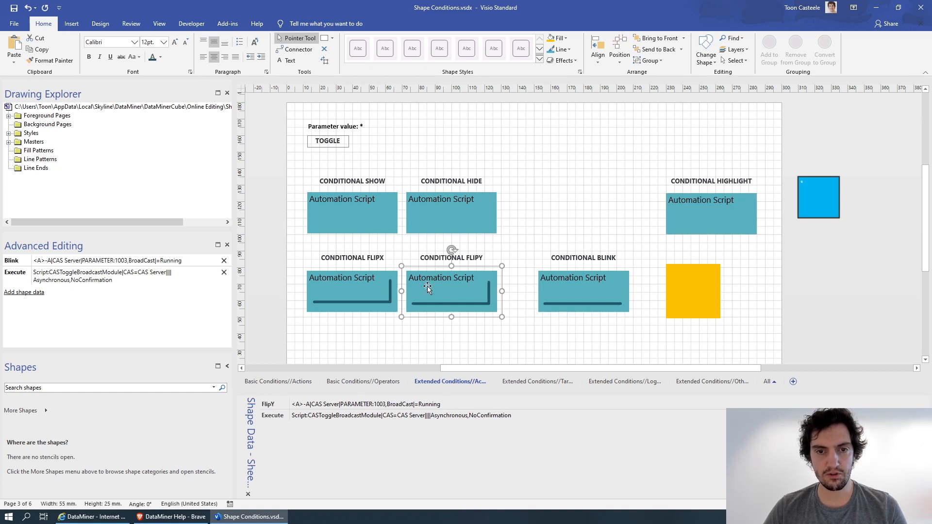
pyautogui.click(345, 294)
pyautogui.click(358, 223)
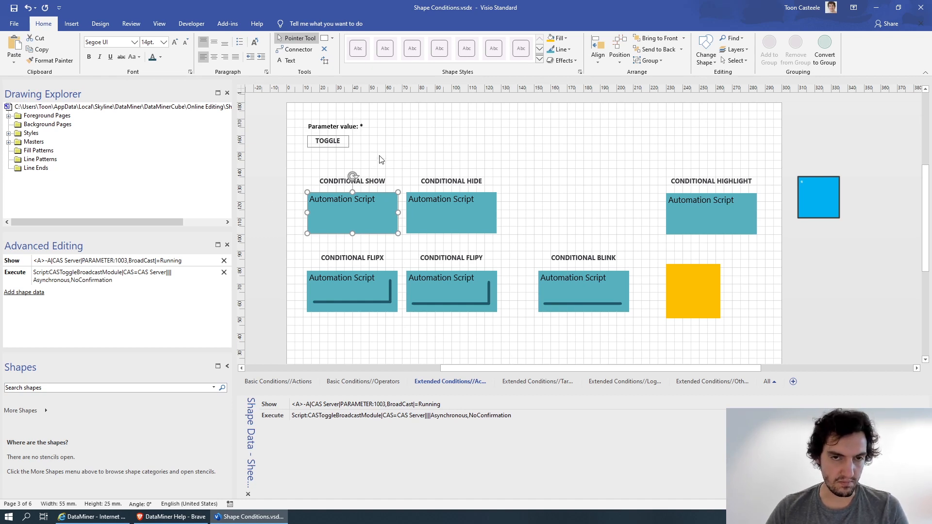
# Compare the Show and Hide conditions of their example shapes, and examine the FlipX, FlipY and Blink shape data.
pyautogui.click(406, 169)
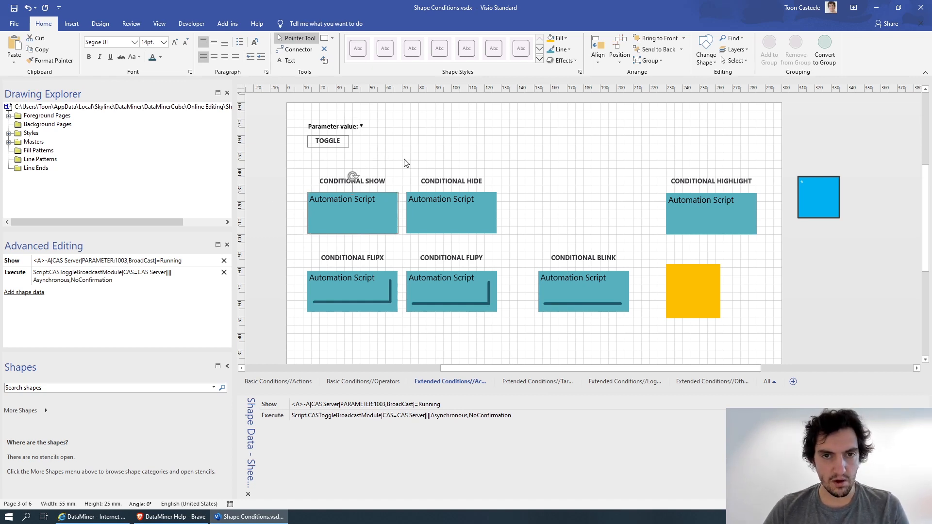
pyautogui.click(360, 194)
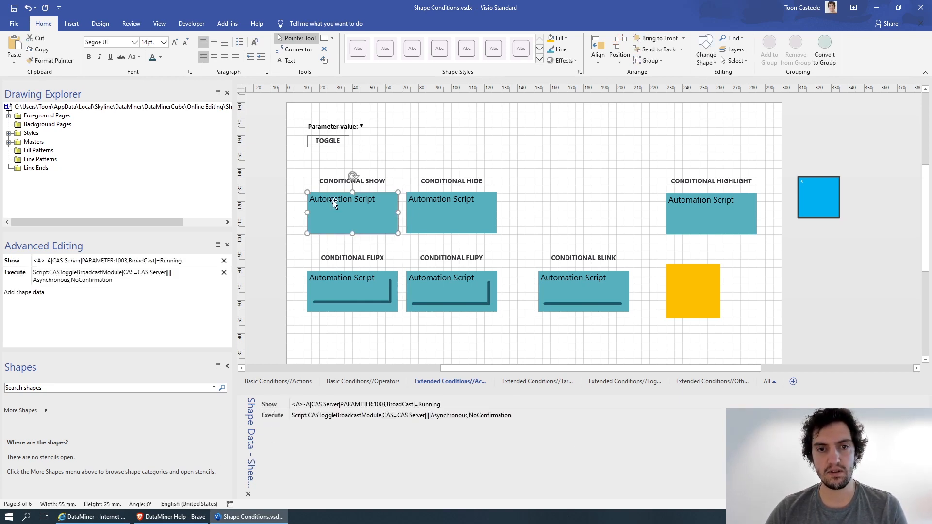
pyautogui.click(439, 222)
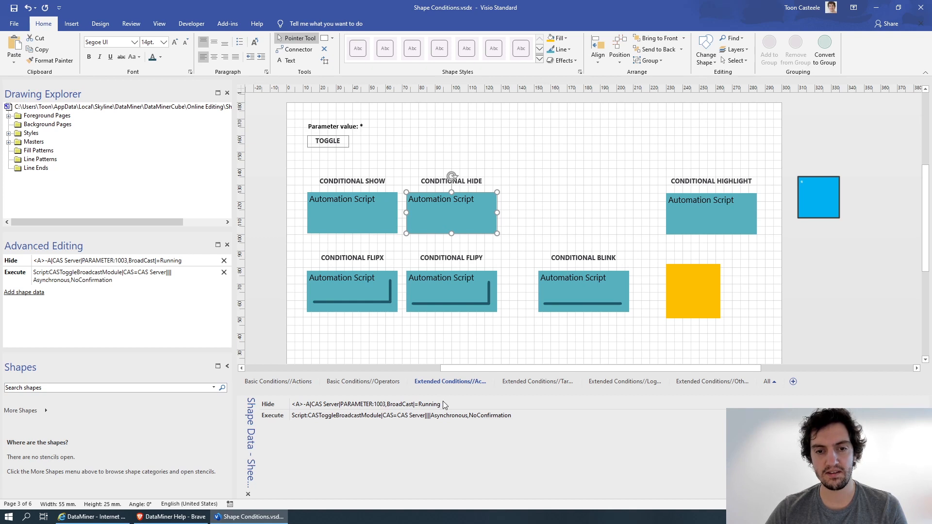
pyautogui.click(343, 220)
pyautogui.click(353, 293)
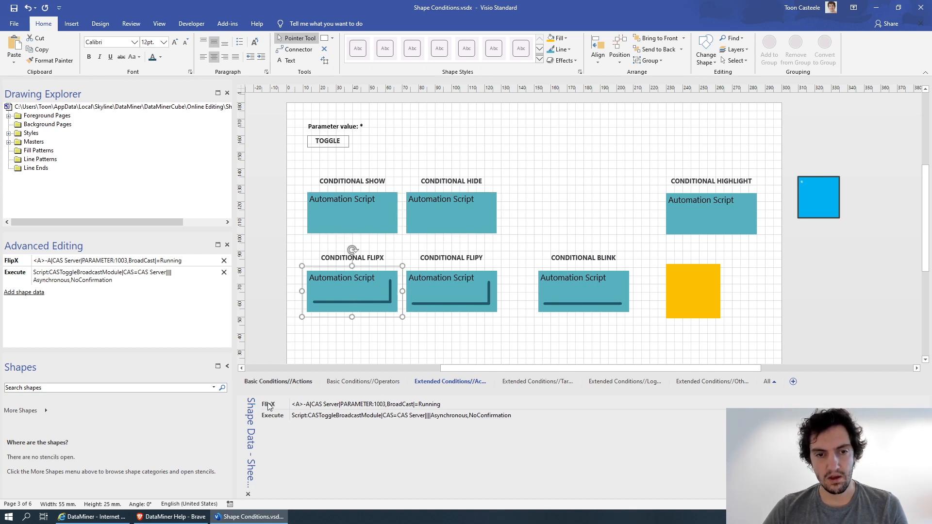
pyautogui.click(432, 292)
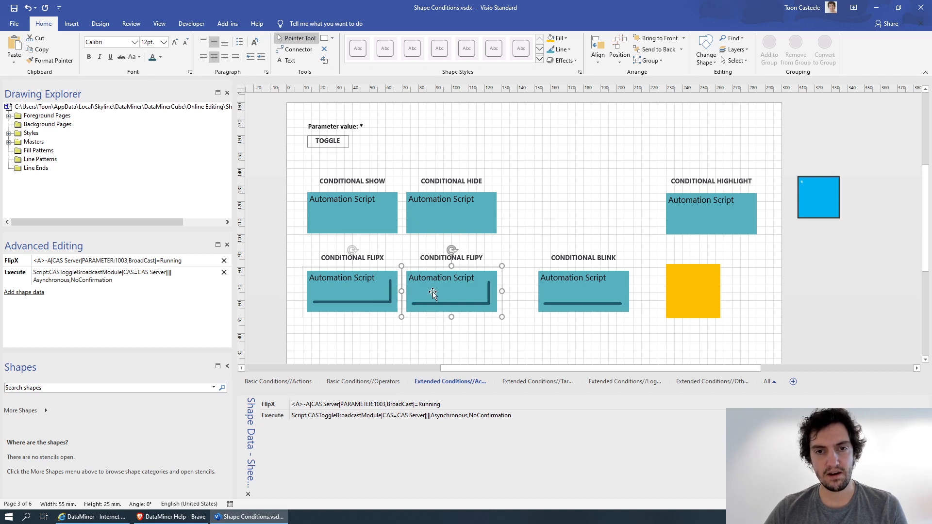
pyautogui.click(576, 294)
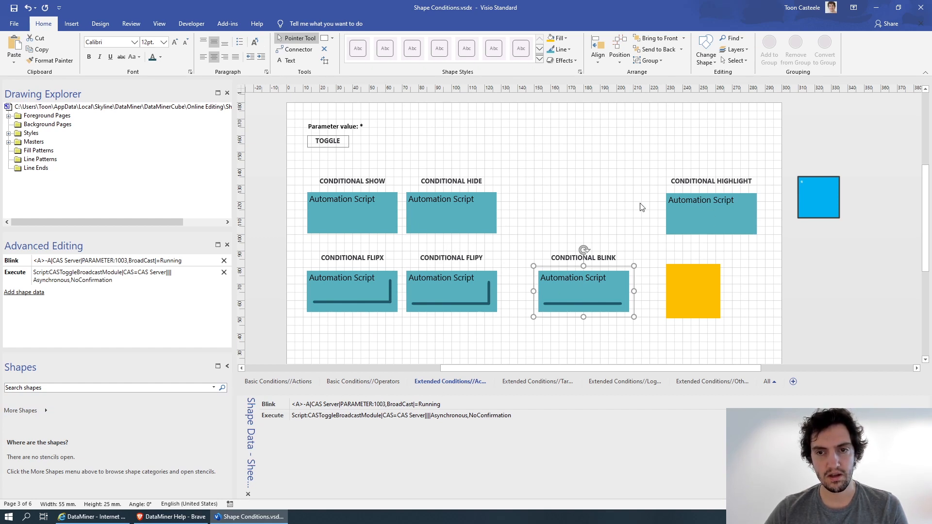
pyautogui.click(623, 164)
# Check the Conditional Highlight shape's data and move the blue square outside the page level with that shape.
pyautogui.click(701, 203)
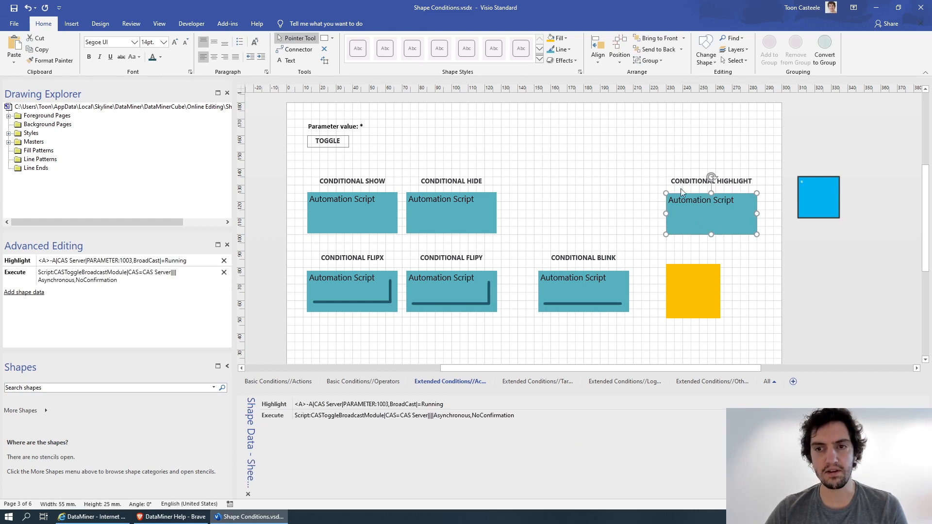
pyautogui.click(760, 170)
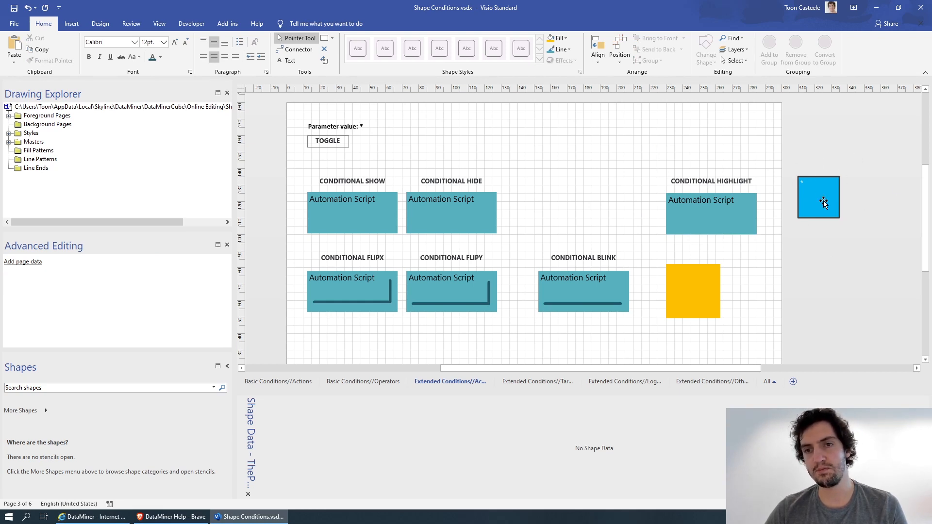
pyautogui.moveTo(823, 200)
pyautogui.mouseDown()
pyautogui.moveTo(685, 118)
pyautogui.moveTo(745, 143)
pyautogui.moveTo(814, 214)
pyautogui.mouseUp()
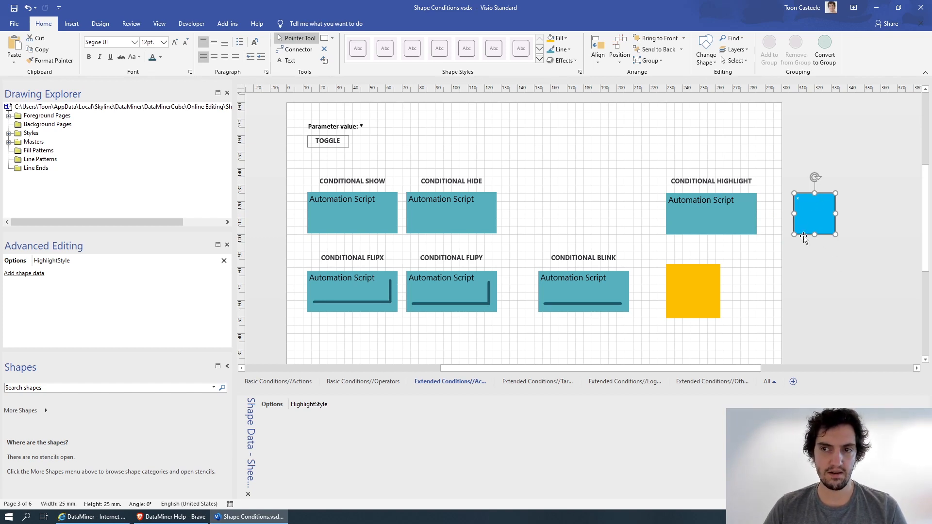
pyautogui.click(834, 261)
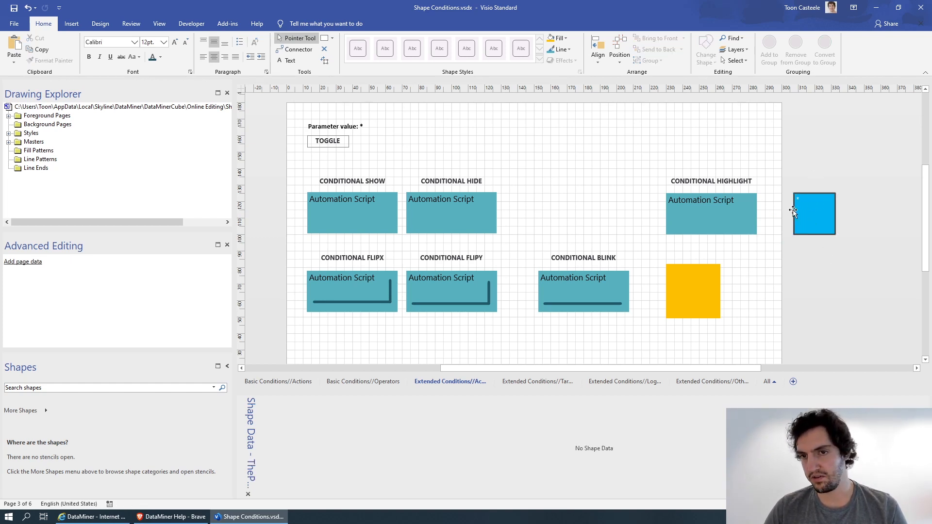
# Examine the blue square's HighlightStyle option and the example shape's Highlight condition, and switch back to DataMiner Cube.
pyautogui.click(815, 215)
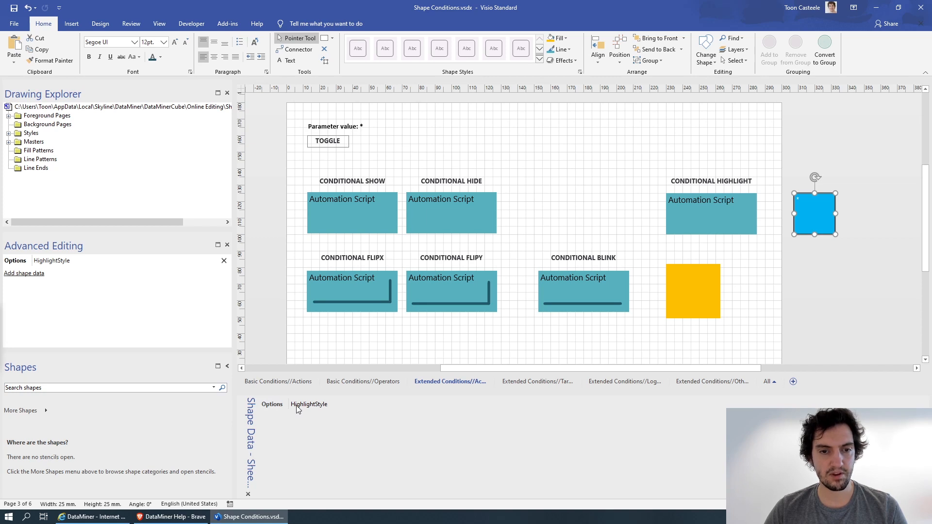
pyautogui.click(697, 206)
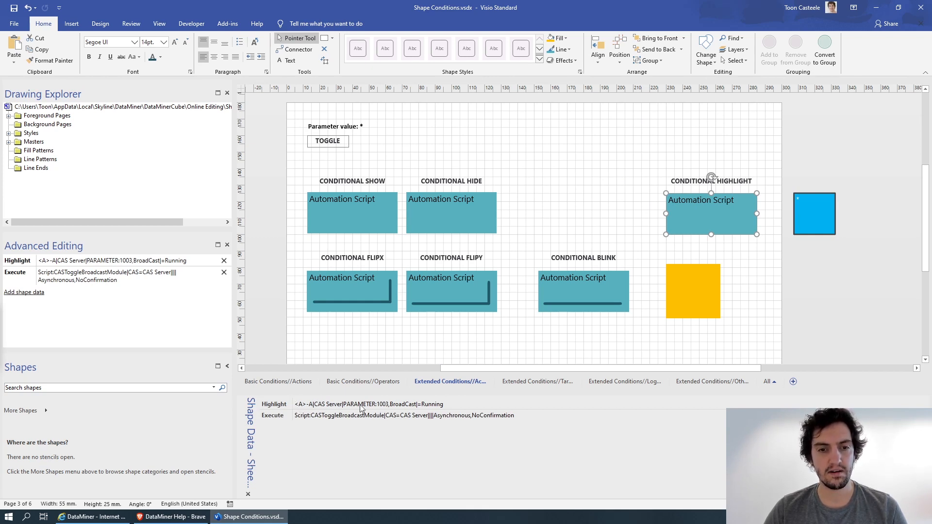
pyautogui.click(512, 146)
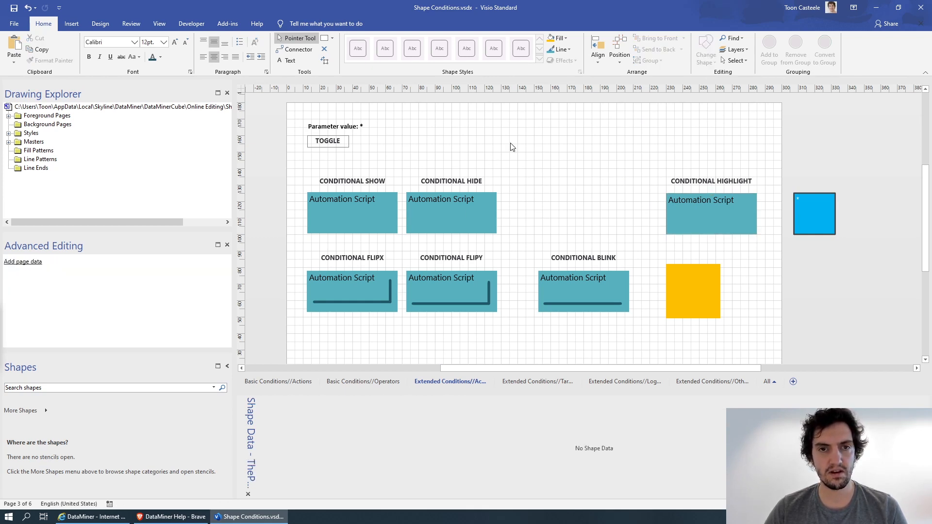
pyautogui.hotkey('alt', 'Tab')
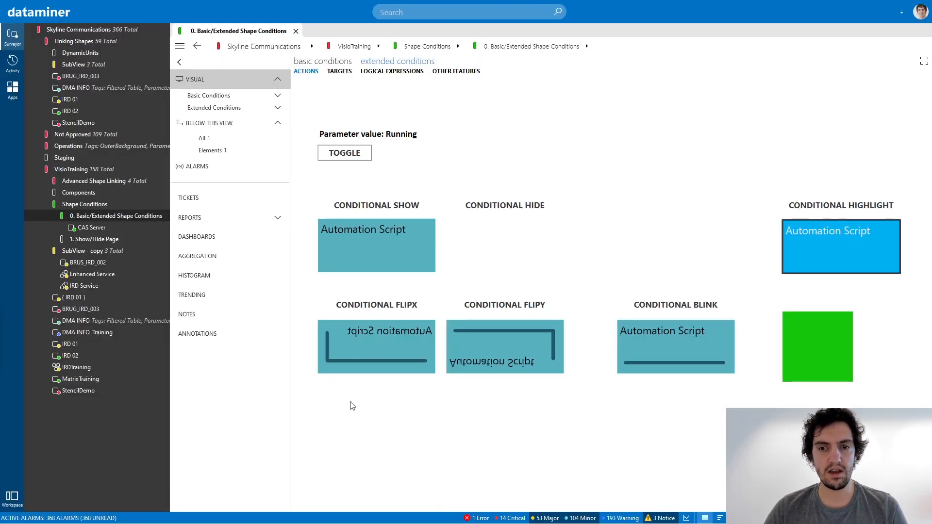